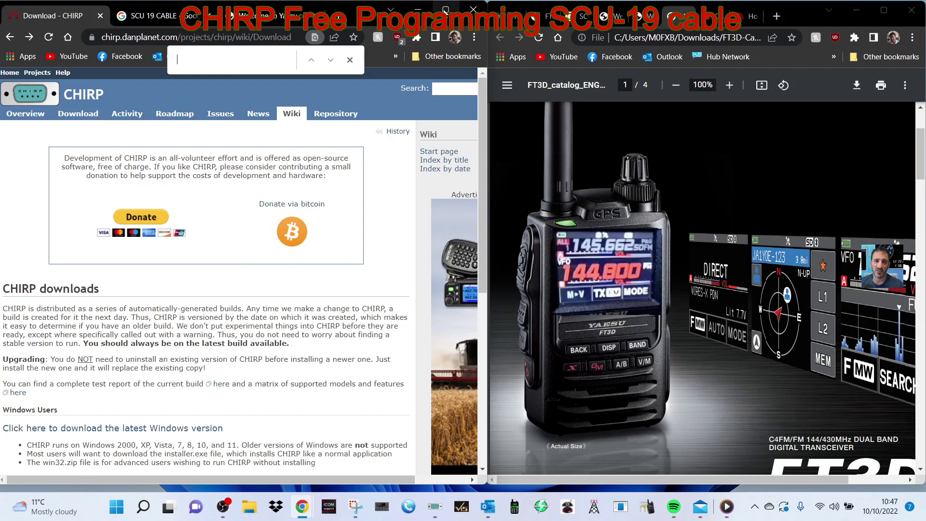
Step: Open the list of latest Windows builds from the CHIRP website's download page
click(445, 10)
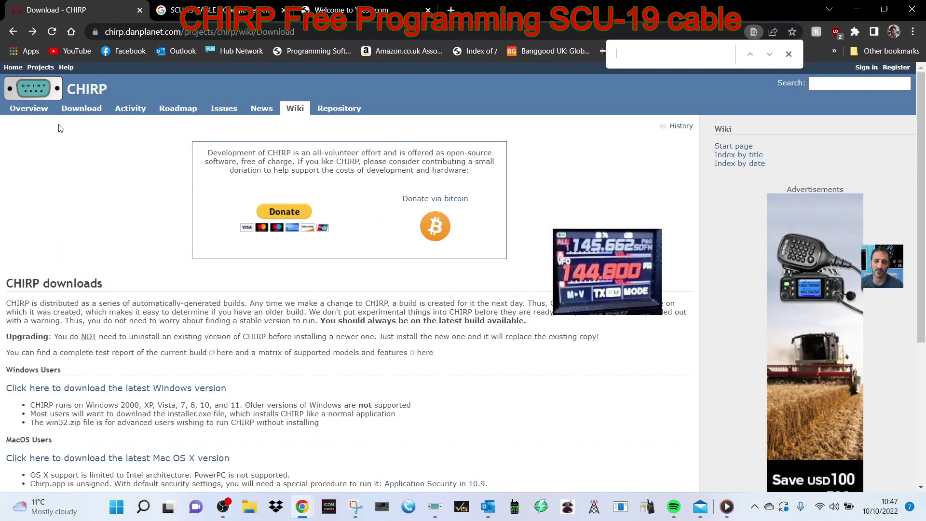
click(77, 110)
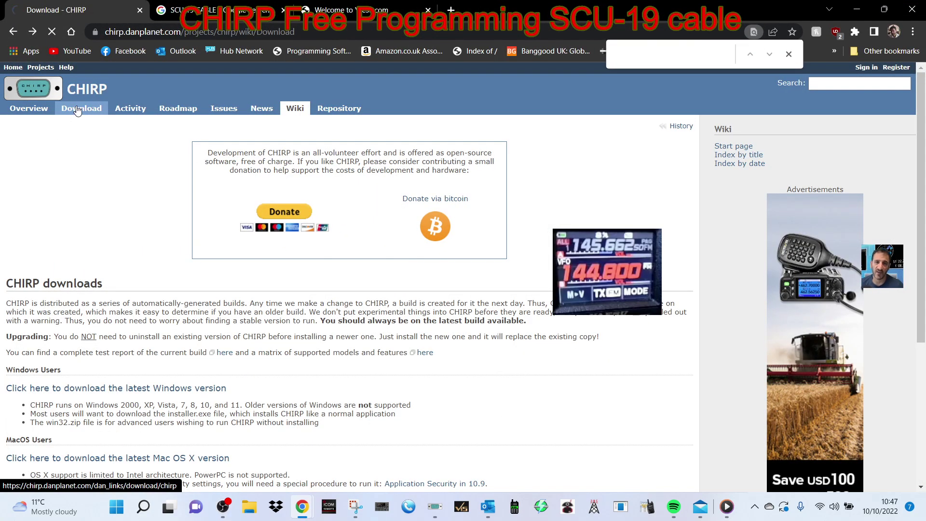
scroll(297, 236, down, 1)
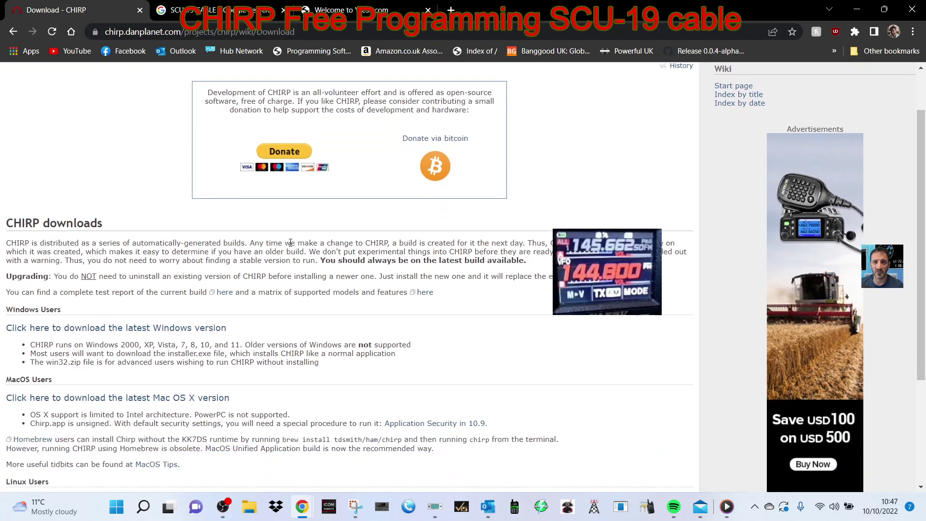
click(154, 332)
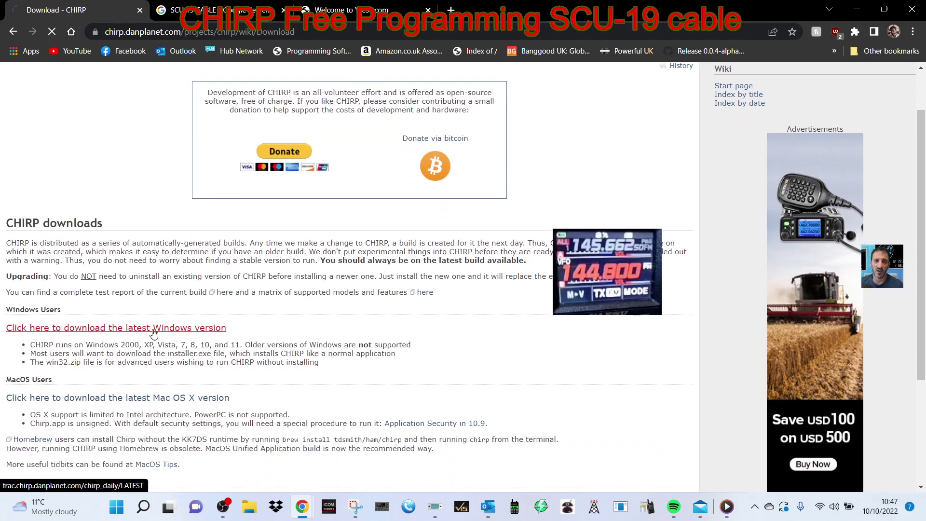
click(197, 13)
click(73, 10)
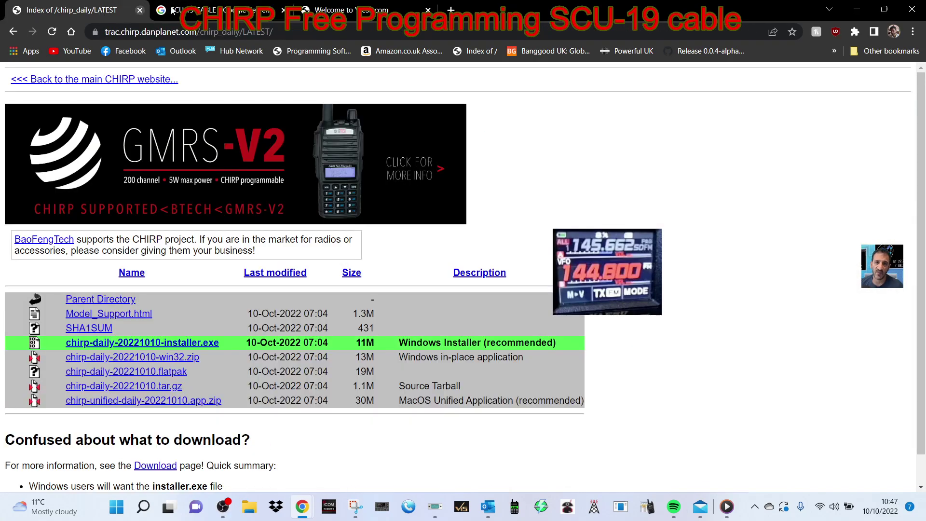
Step: Look through the FT3DR files on the Yaesu website down to the software and driver downloads
click(348, 9)
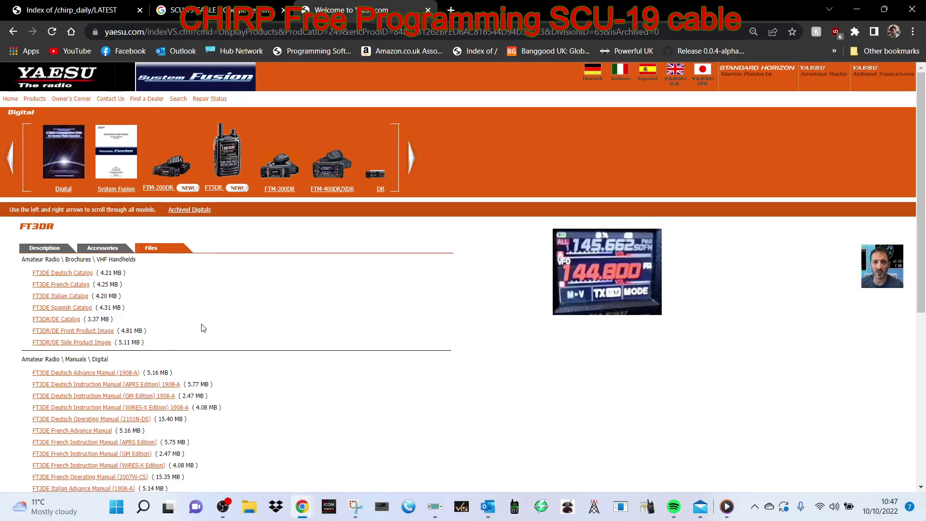
scroll(200, 325, down, 5)
scroll(236, 334, down, 2)
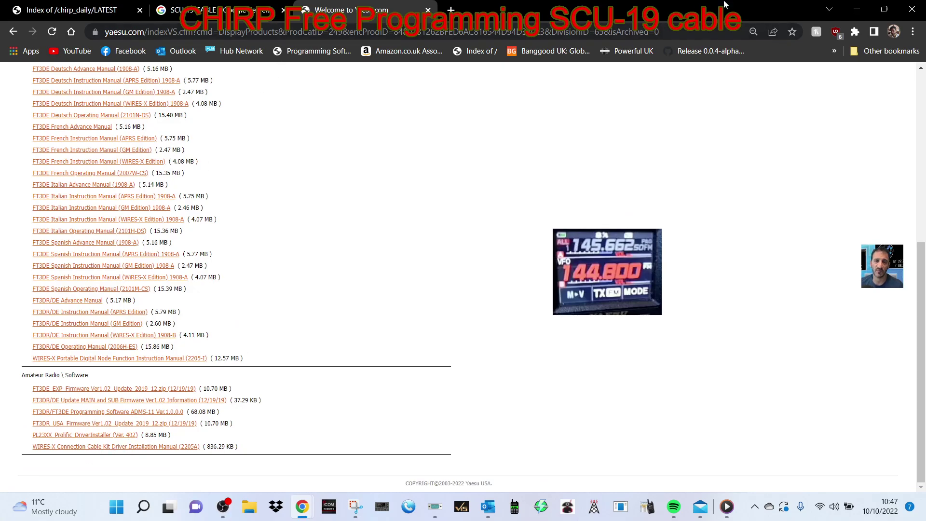
click(885, 10)
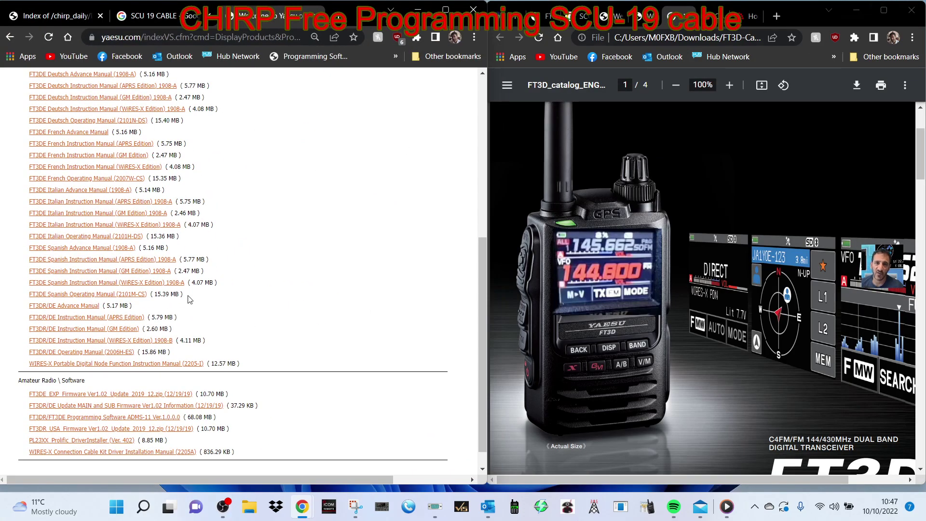
Step: Switch to CHIRP and start a download from the radio to bring up its connection settings
click(431, 515)
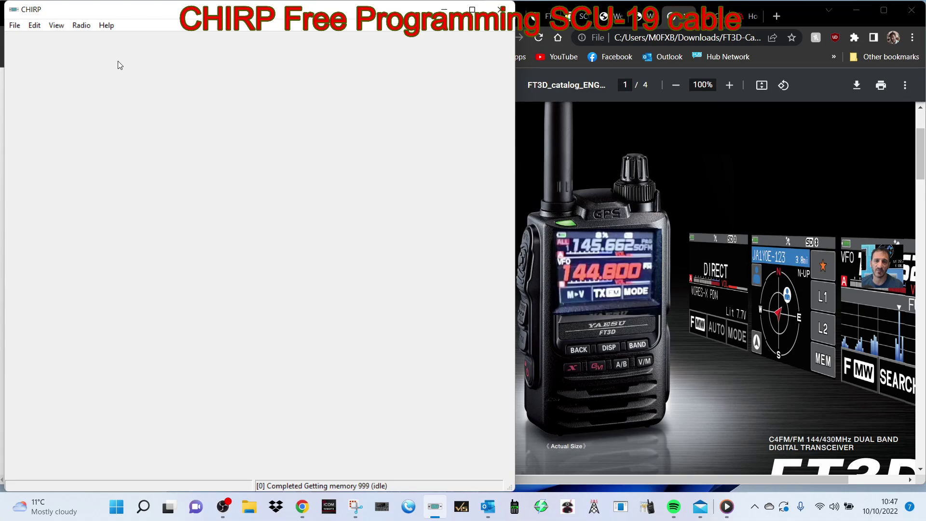
click(82, 26)
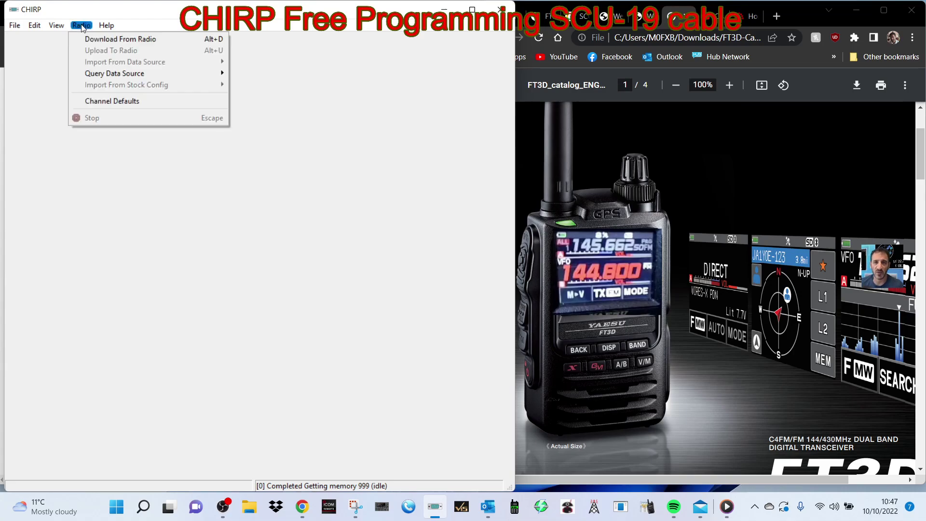
click(87, 40)
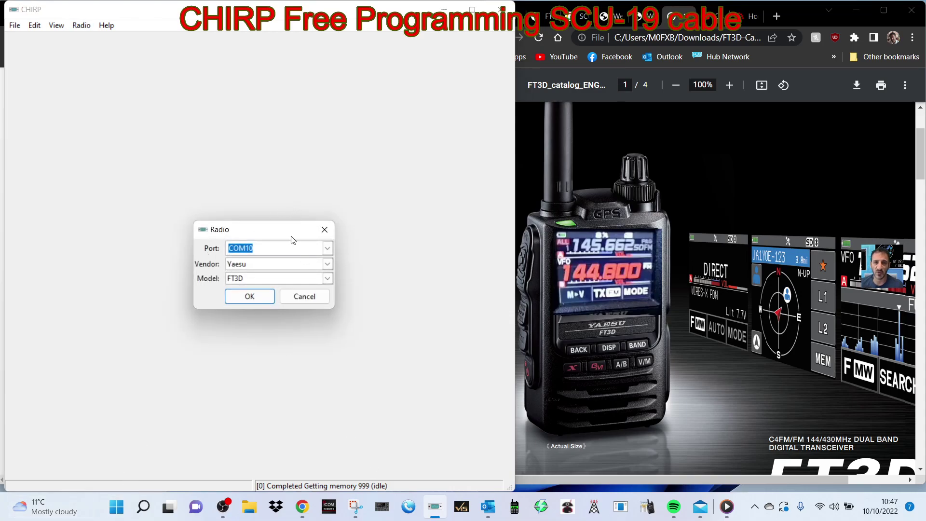
drag(273, 231, 244, 229)
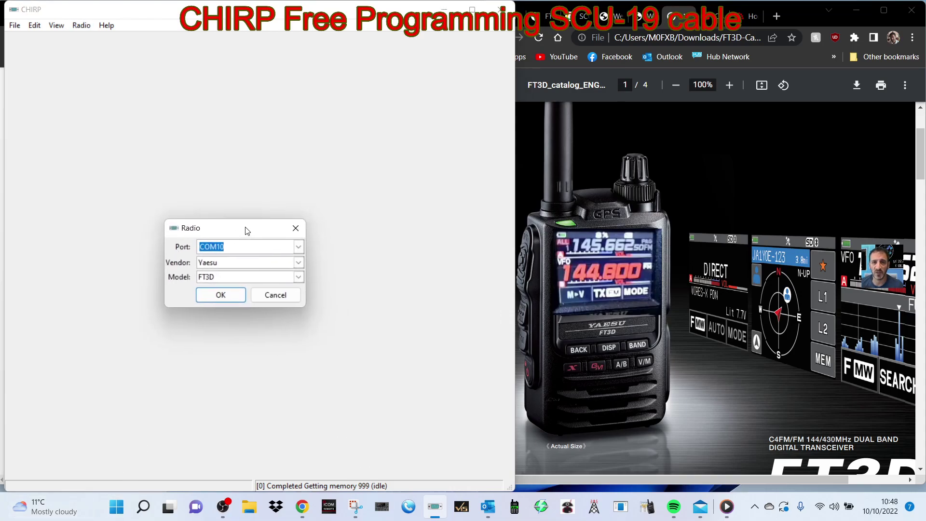
Step: Check the computer's Ports (COM & LPT) in Device Manager for the programming cable's COM port
right_click(117, 513)
click(94, 246)
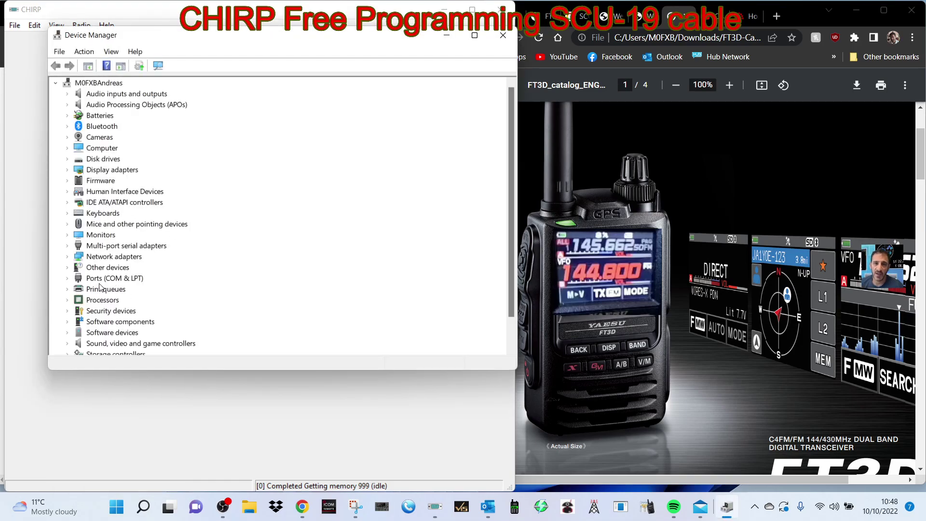
double_click(125, 279)
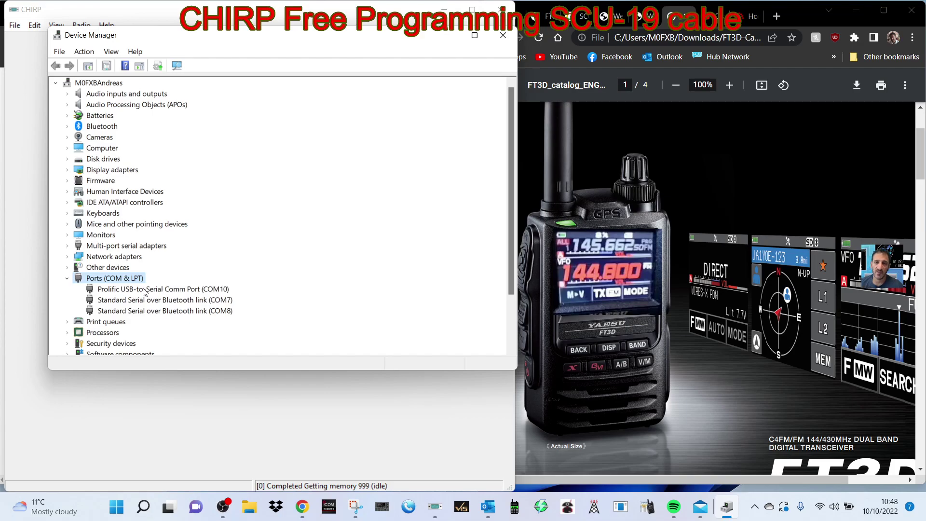
Step: View the drivers available on the computer for the Prolific USB-to-Serial Comm Port, then close the driver wizard and Device Manager
right_click(175, 290)
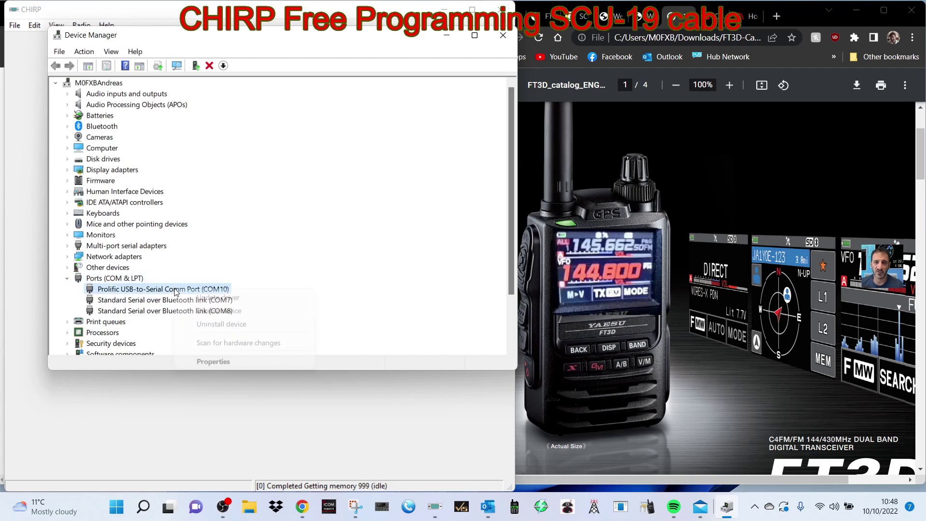
click(192, 298)
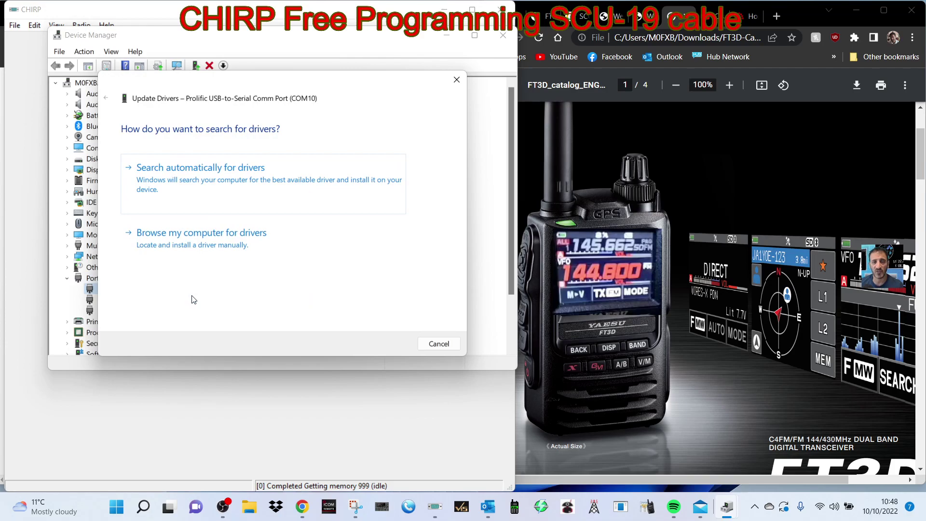
click(170, 247)
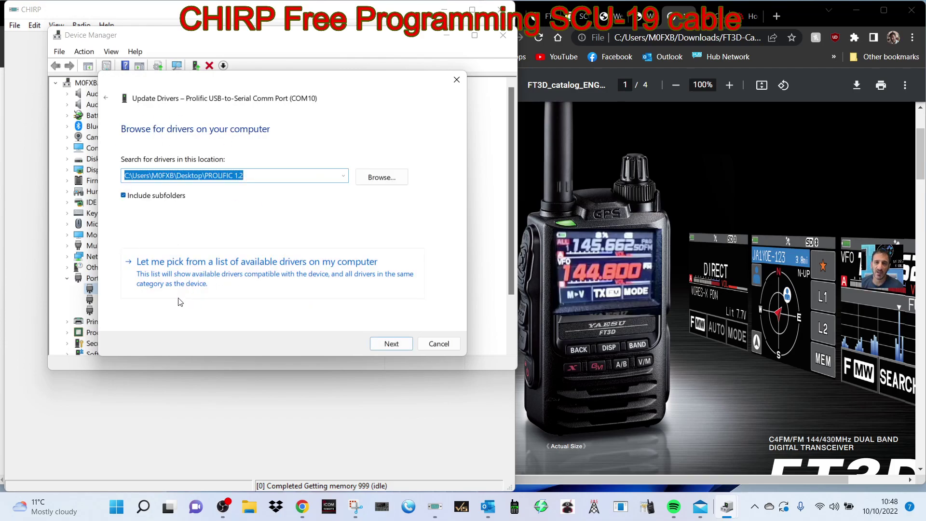
click(220, 272)
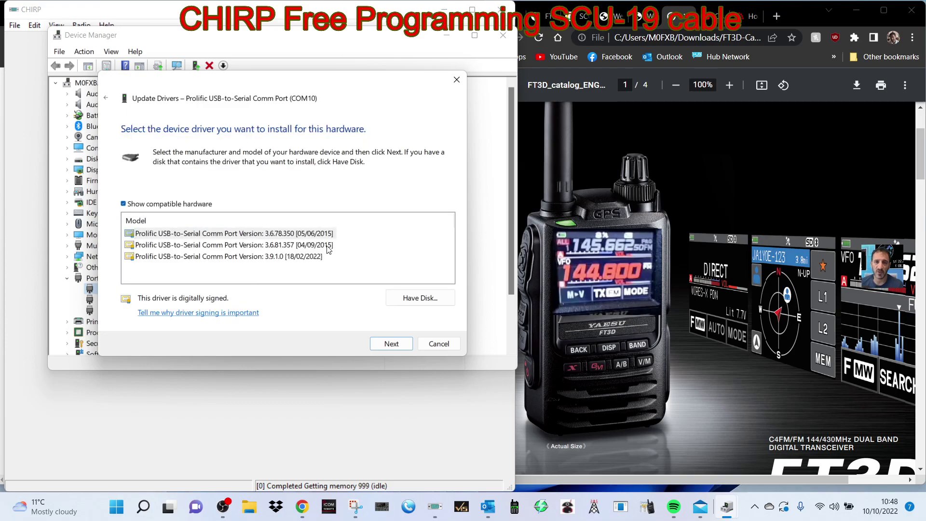
click(457, 80)
click(503, 35)
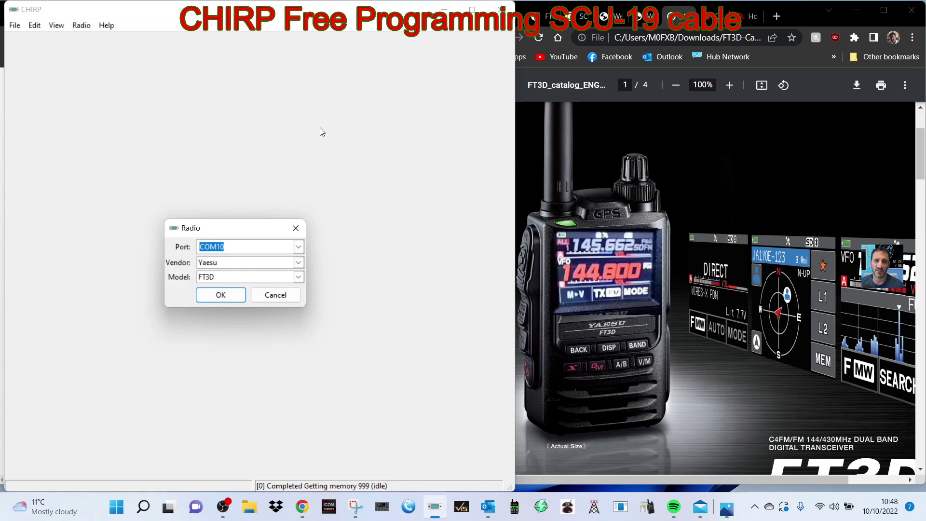
Step: Download the memories from the radio using port COM10, vendor Yaesu and model FT3D, accepting the cloning instructions
click(299, 263)
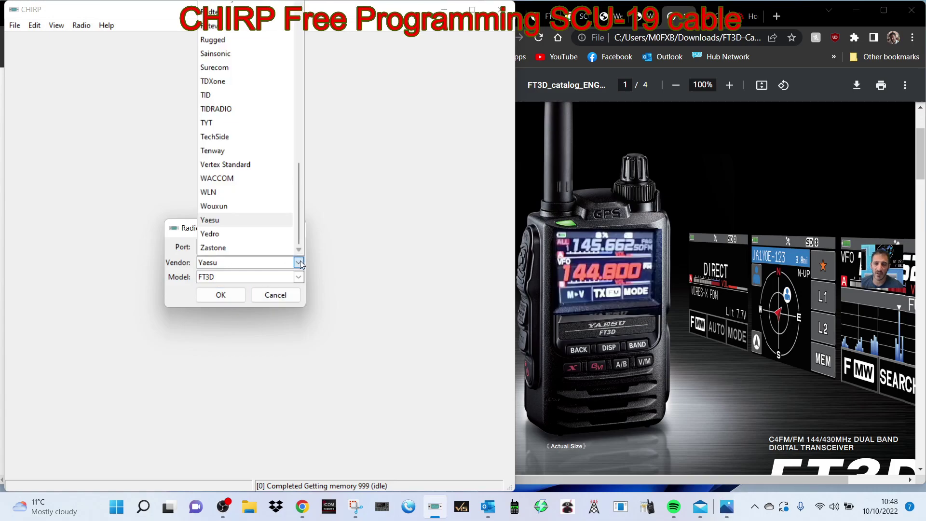
click(299, 262)
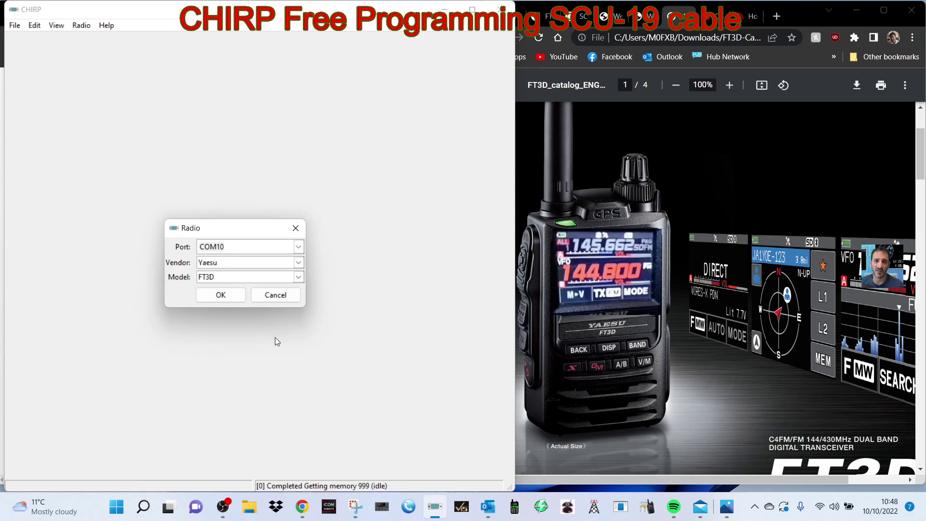
click(221, 295)
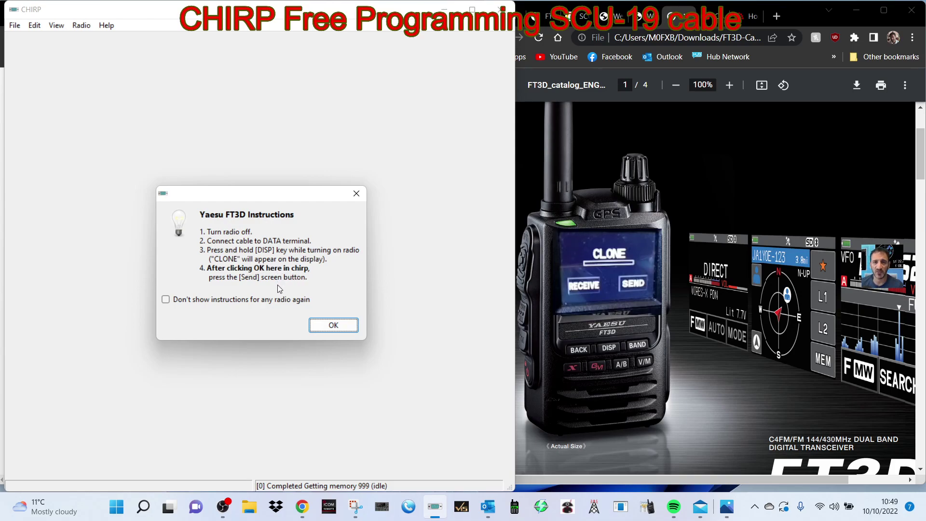
click(339, 330)
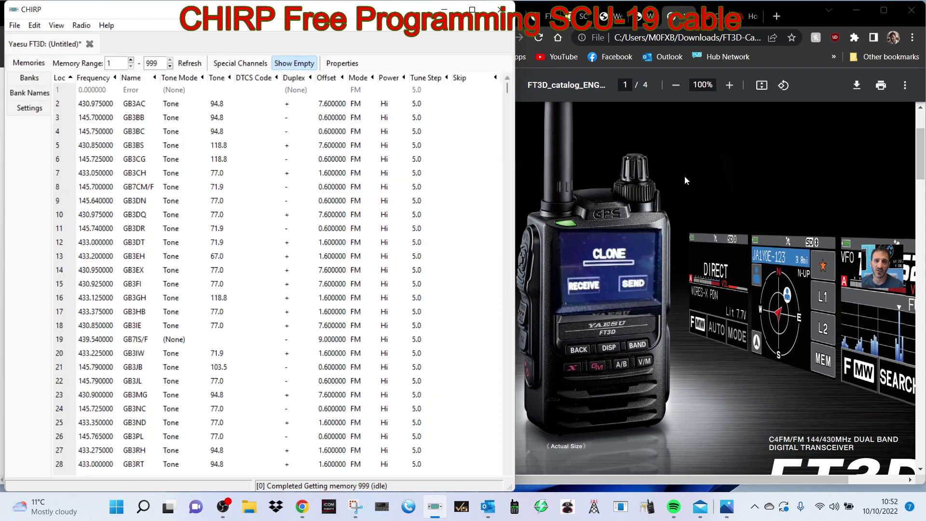
Step: Enter a frequency of 145.600 in the first empty memory row after the wires channel, row 186
scroll(217, 213, down, 9)
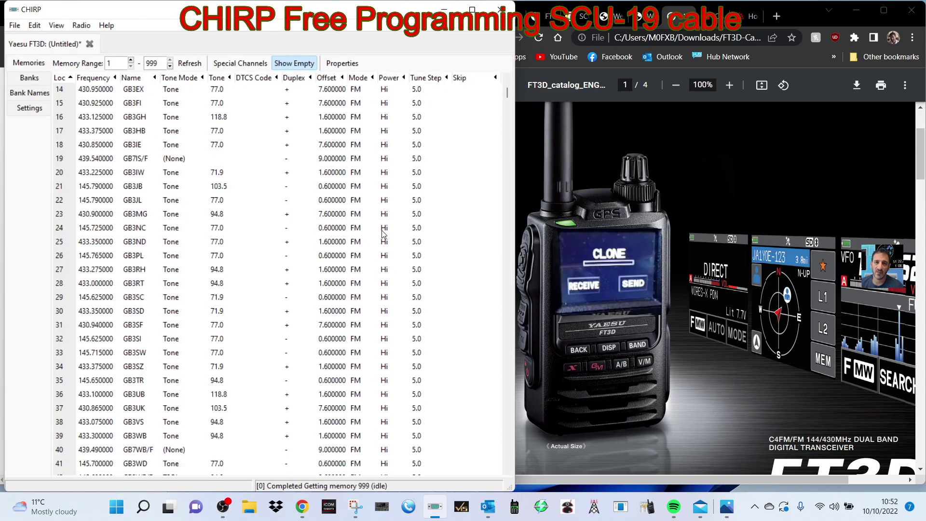
scroll(397, 270, down, 14)
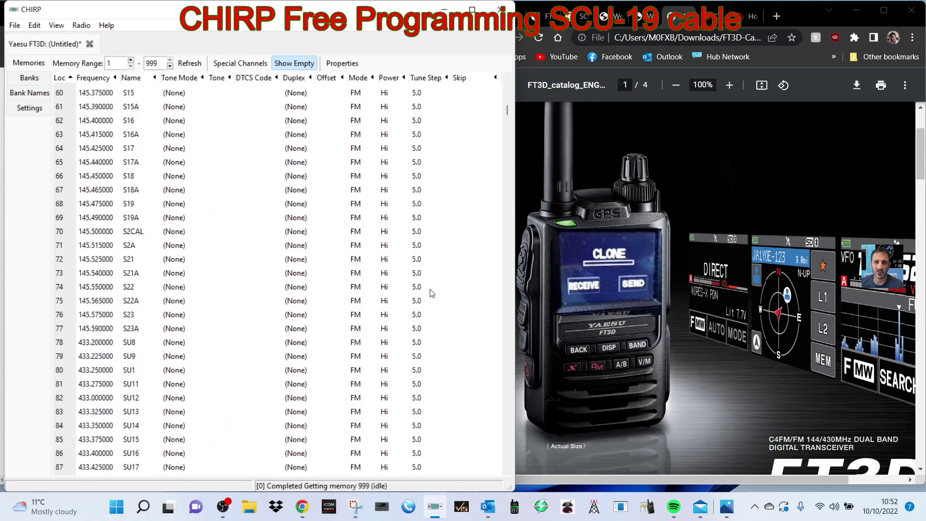
scroll(432, 292, down, 14)
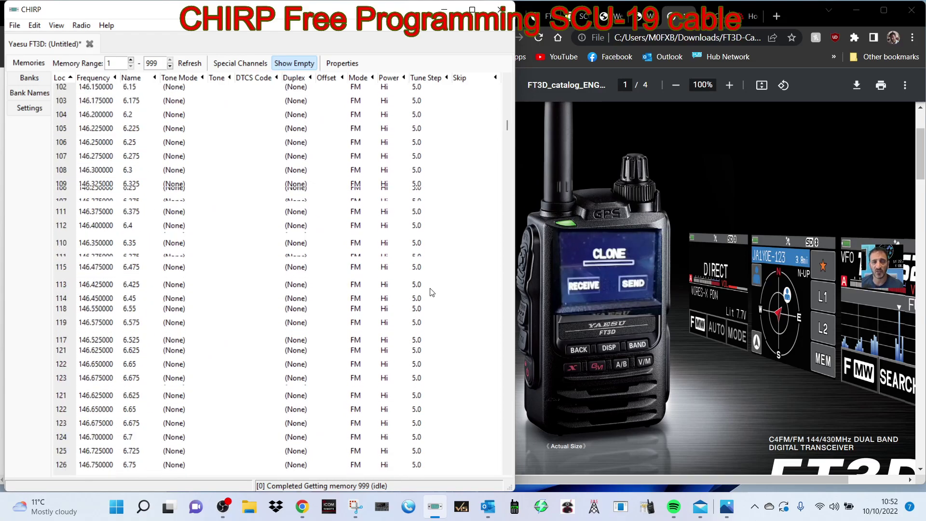
scroll(360, 265, down, 5)
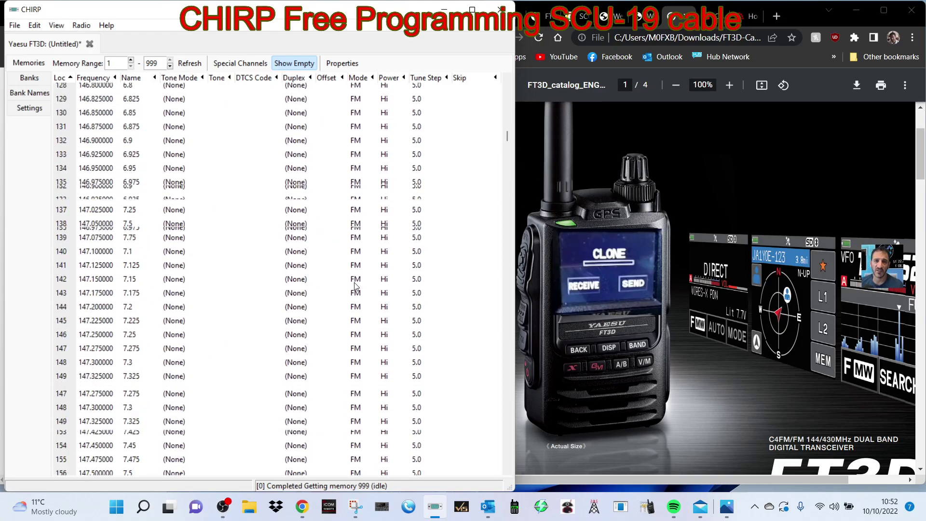
scroll(352, 287, down, 14)
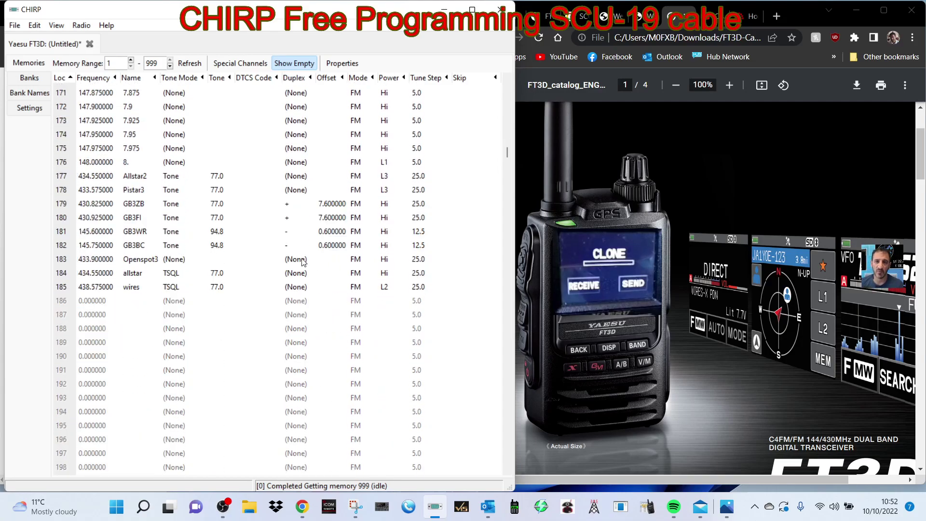
scroll(196, 303, up, 1)
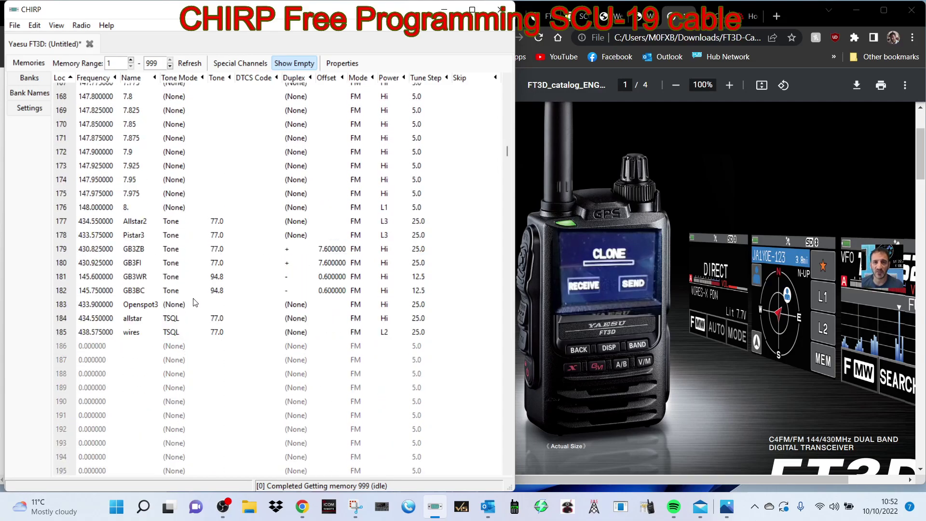
click(99, 347)
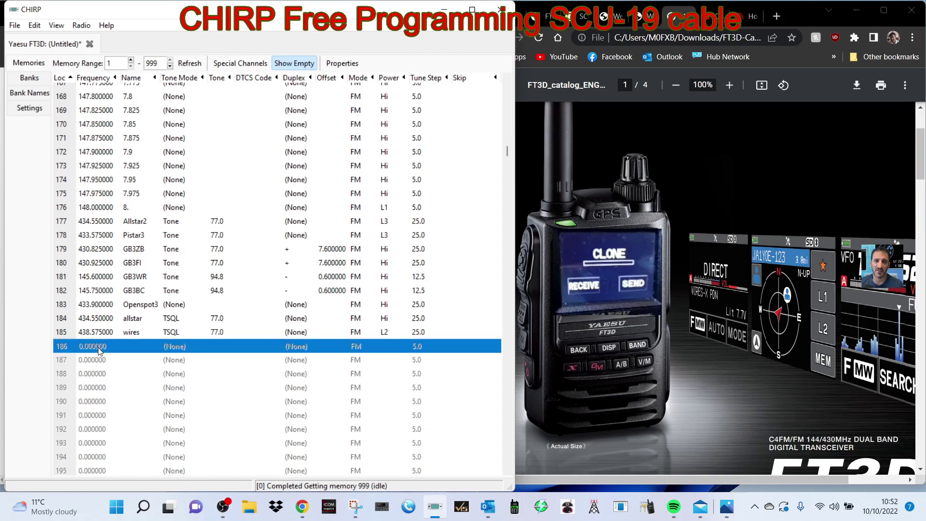
click(99, 347)
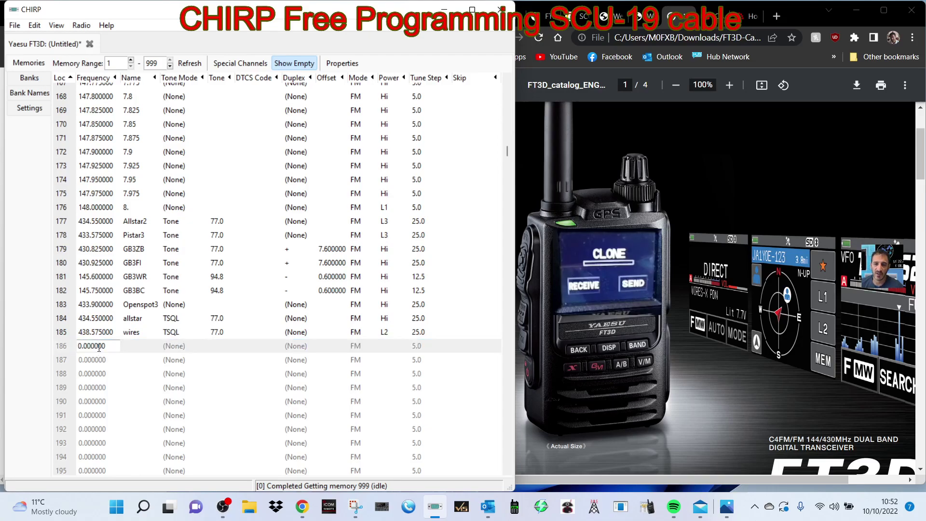
double_click(109, 346)
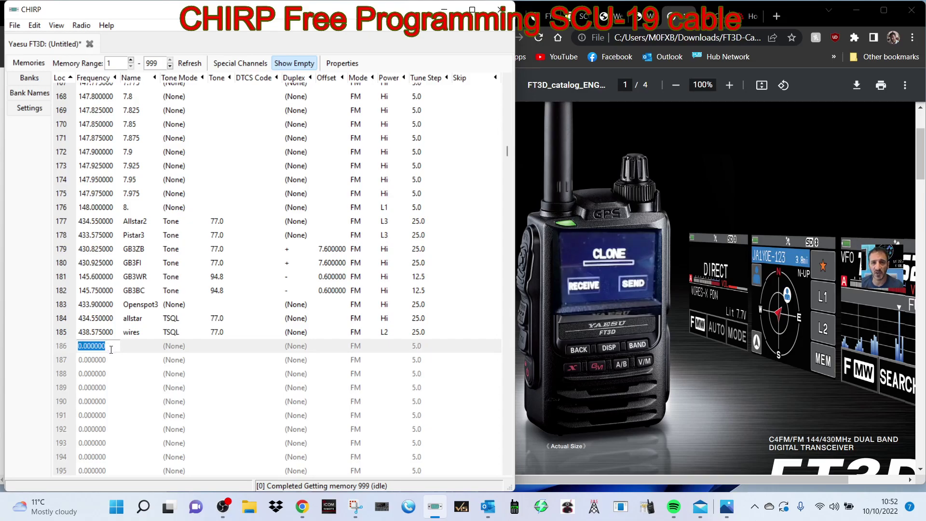
text(145.)
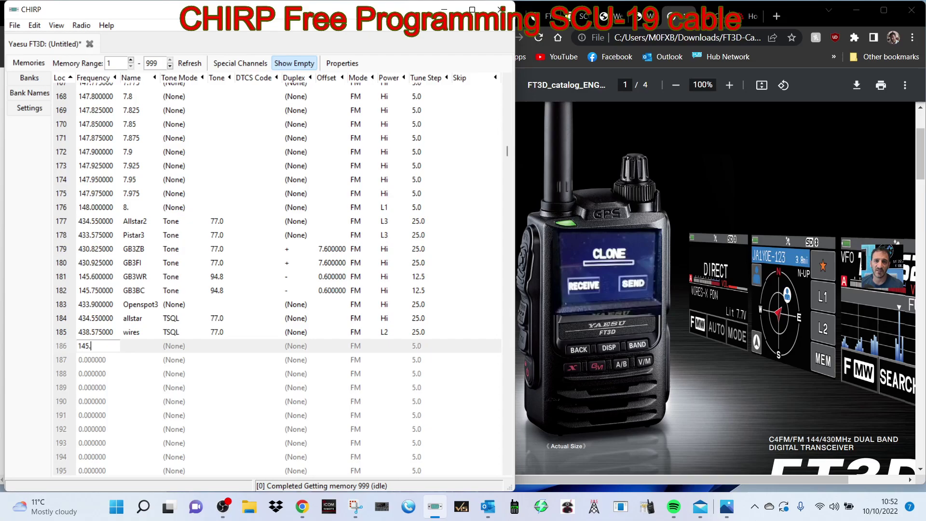
text(600)
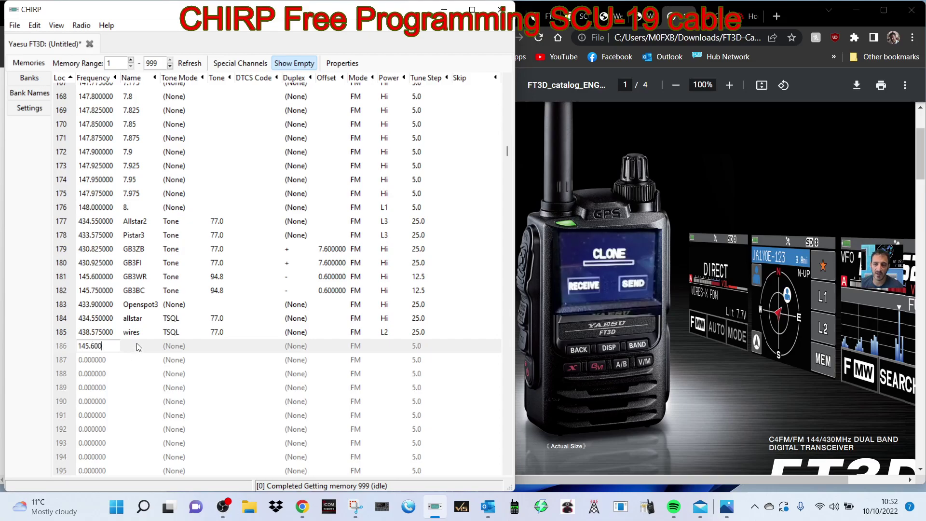
Step: Name memory 186 GB3WR and set its tone mode to Tone
click(146, 348)
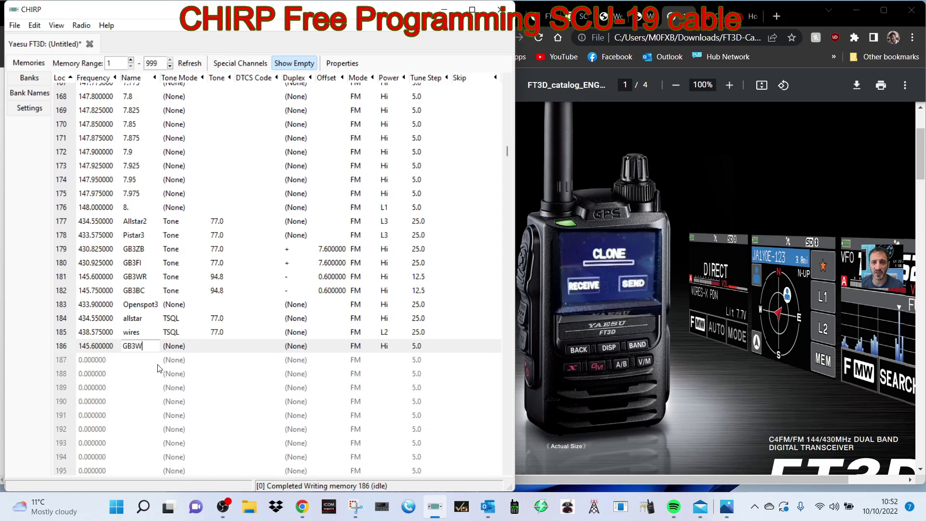
click(191, 352)
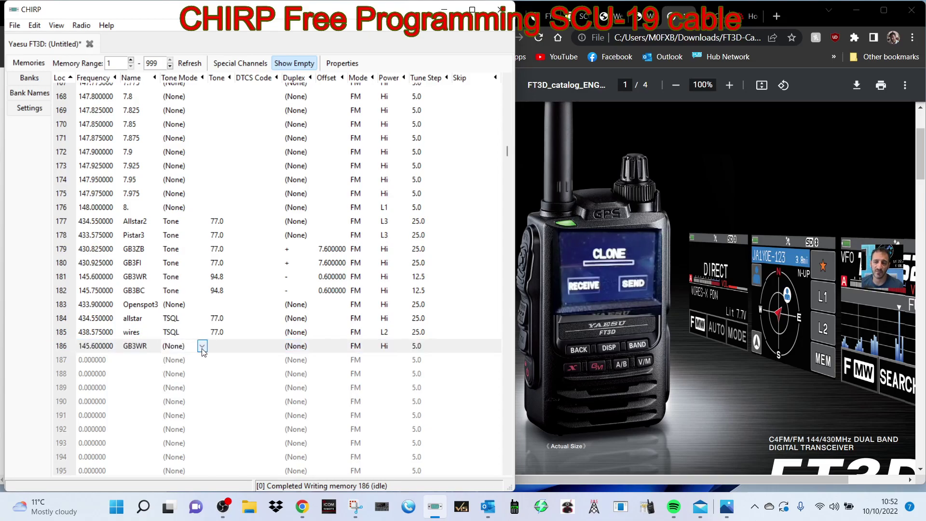
click(202, 346)
click(185, 376)
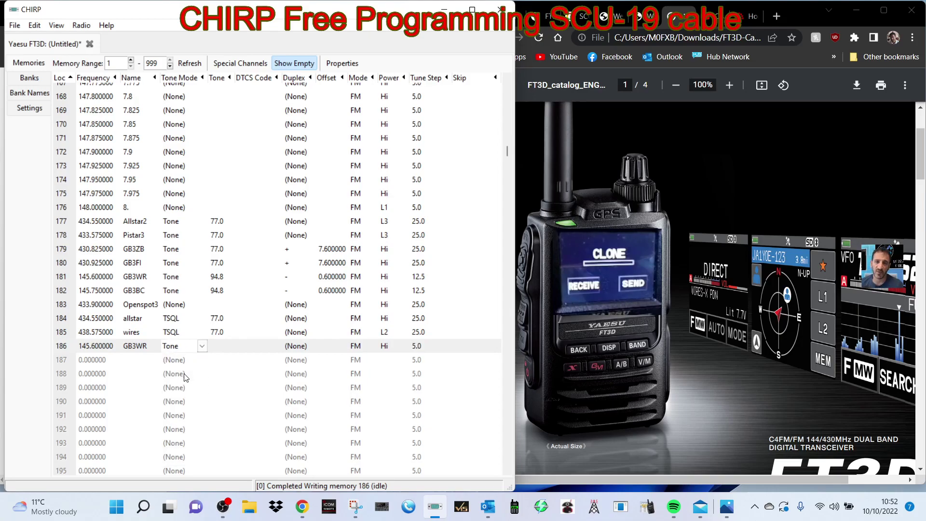
click(261, 348)
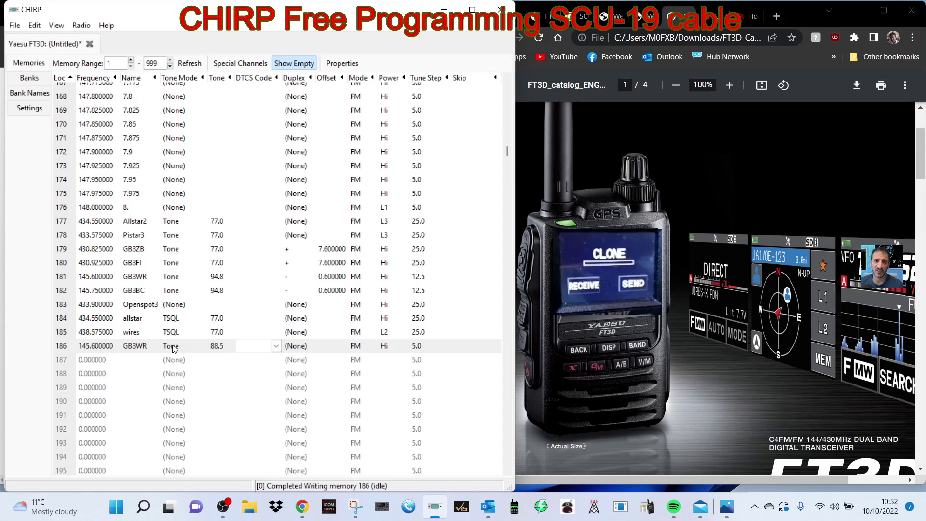
click(276, 345)
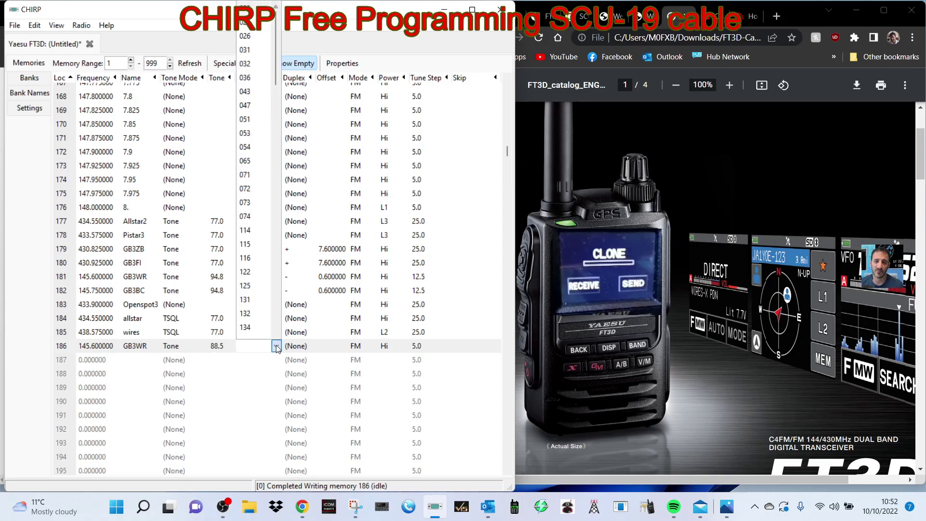
click(274, 346)
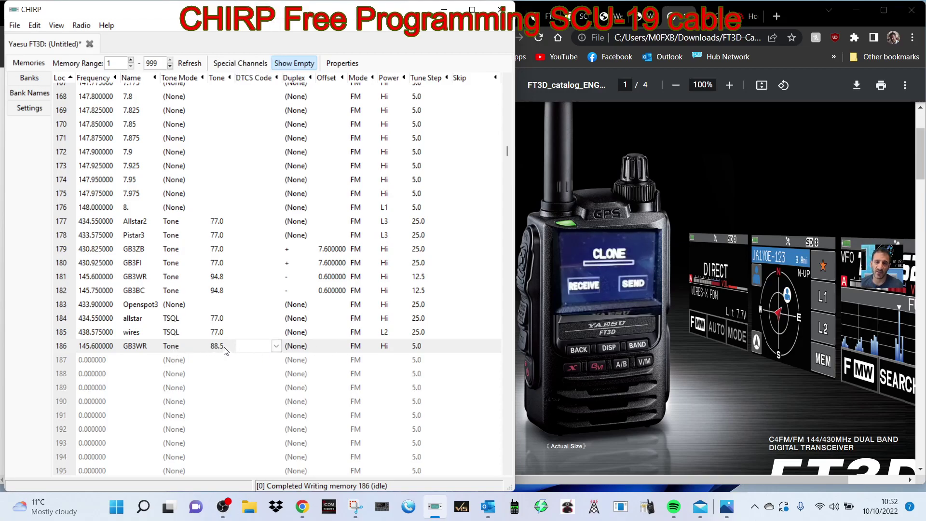
Step: Set memory 186's tone to 94.8 and make sure its tone mode is Tone
click(228, 347)
click(229, 346)
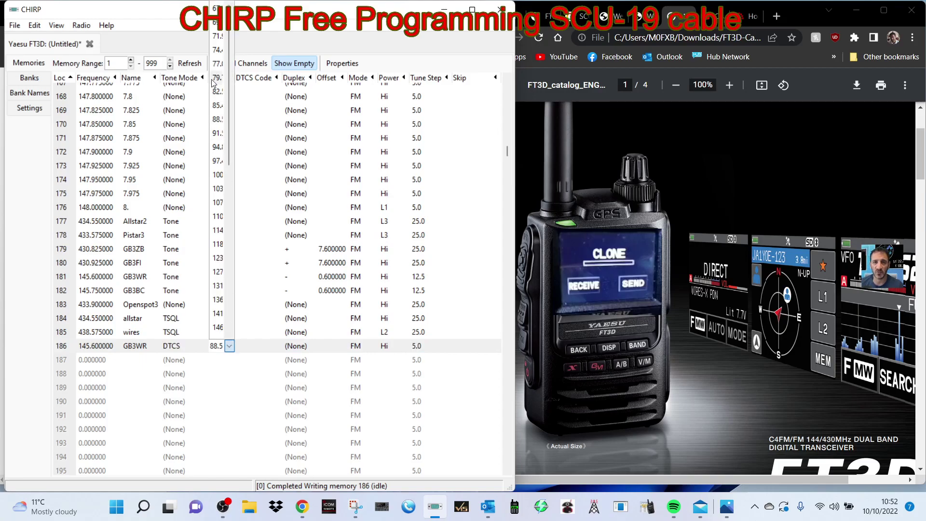
click(217, 147)
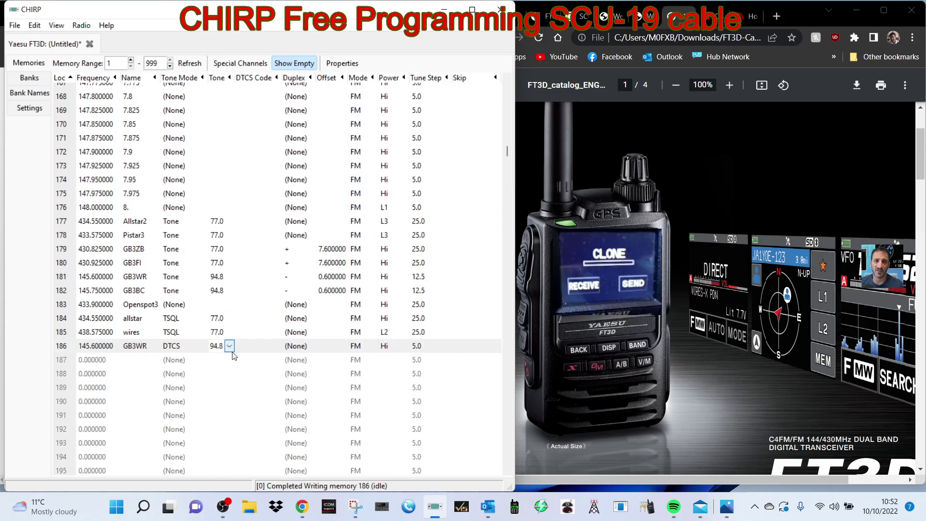
click(176, 347)
click(210, 366)
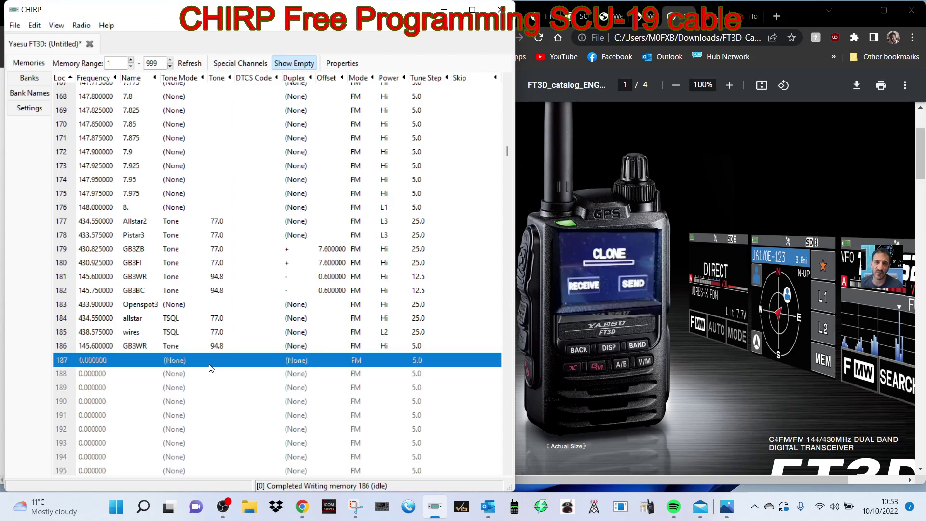
Step: Set the duplex direction of memory 186 to minus (-)
click(302, 346)
click(302, 345)
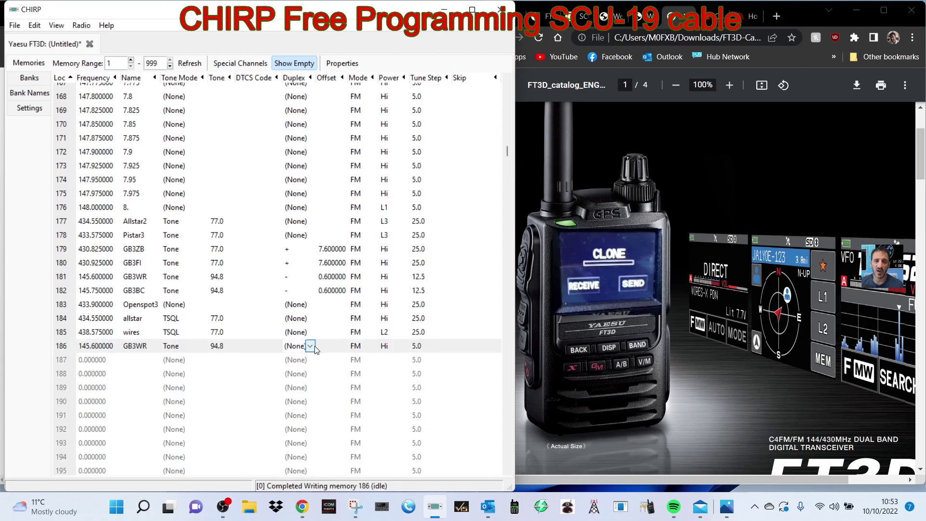
click(311, 346)
click(293, 376)
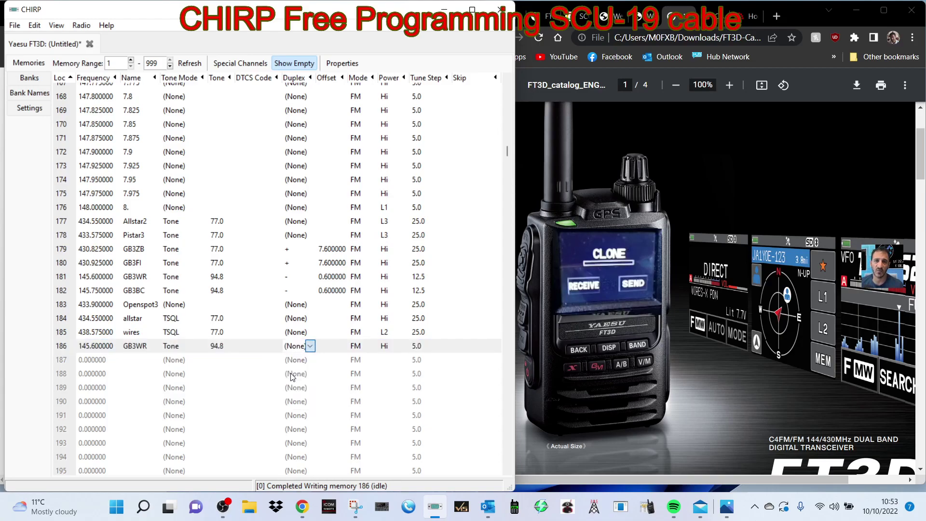
click(310, 346)
click(312, 346)
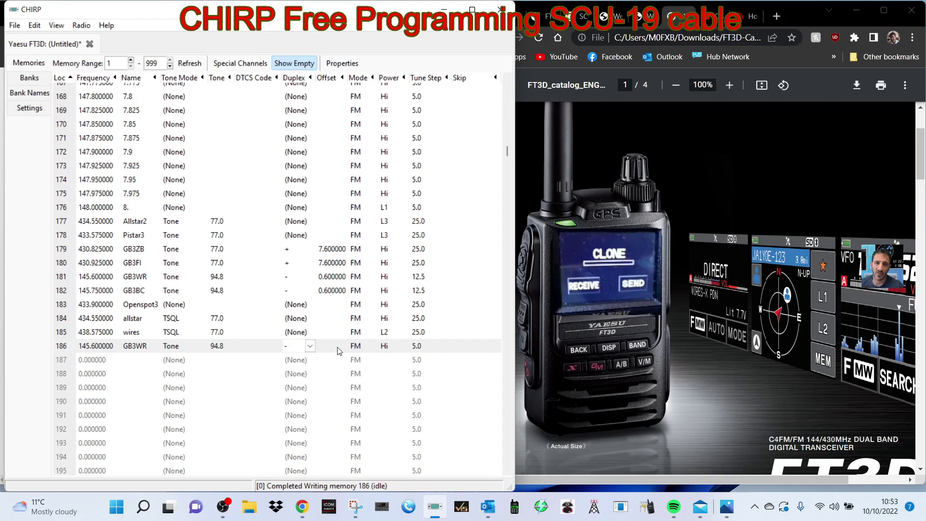
Step: Choose FM as the mode for memory 186 and set its power to L3
click(358, 347)
click(372, 346)
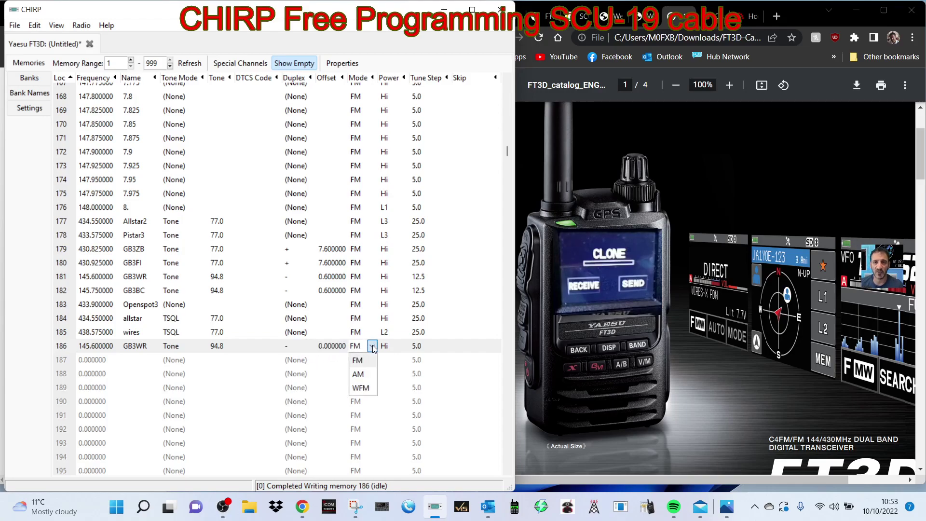
click(359, 357)
click(386, 346)
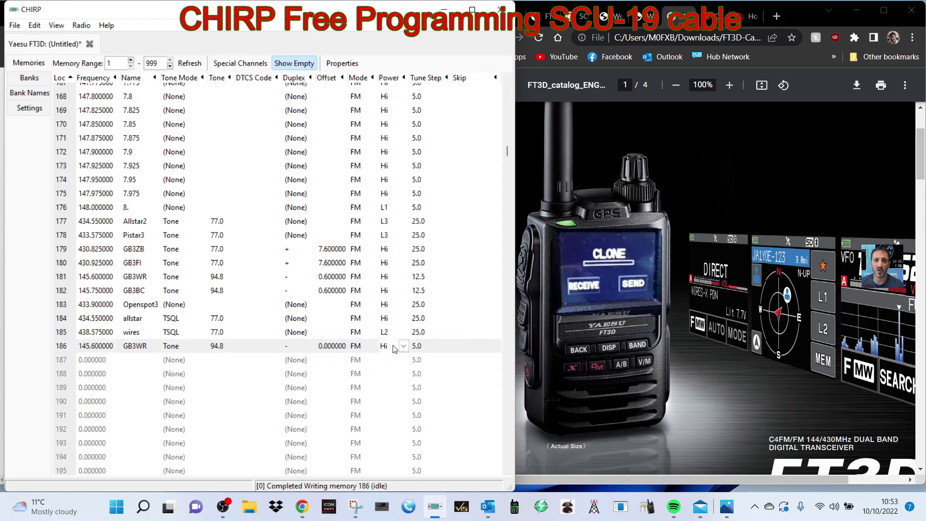
click(403, 346)
click(386, 374)
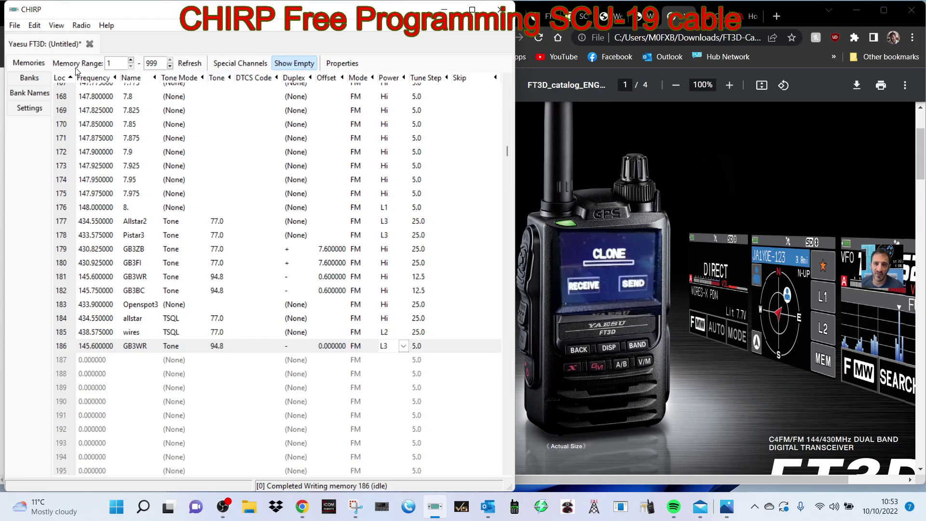
Step: Look through the available stock configurations and the data sources from which radio channels can be imported
click(15, 25)
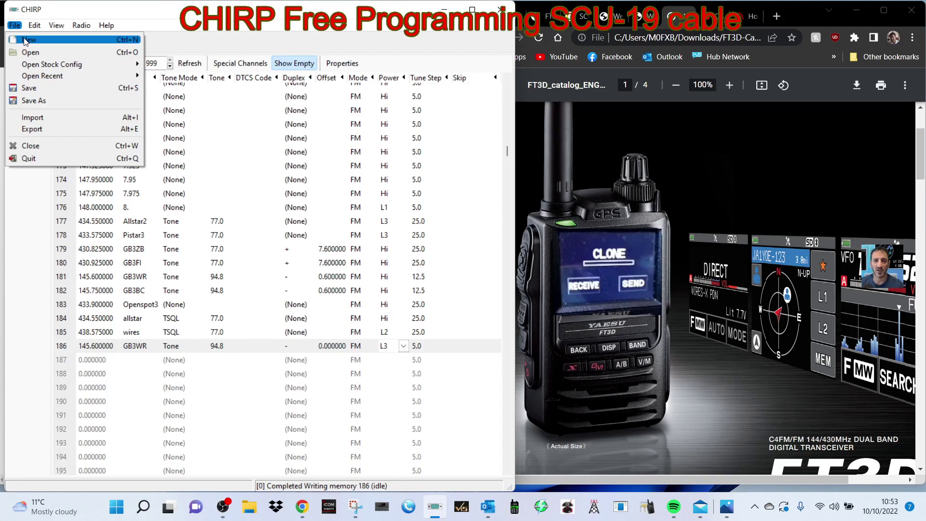
mouse_move(34, 27)
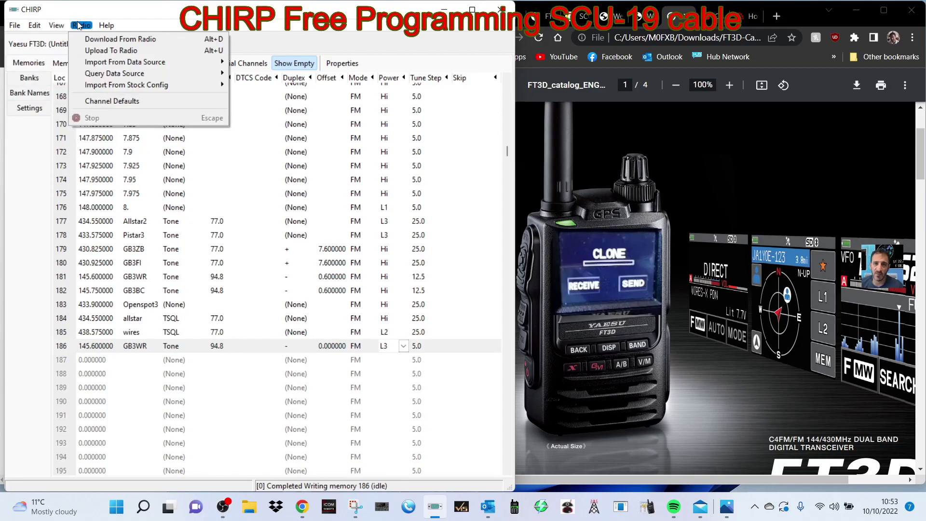
mouse_move(96, 30)
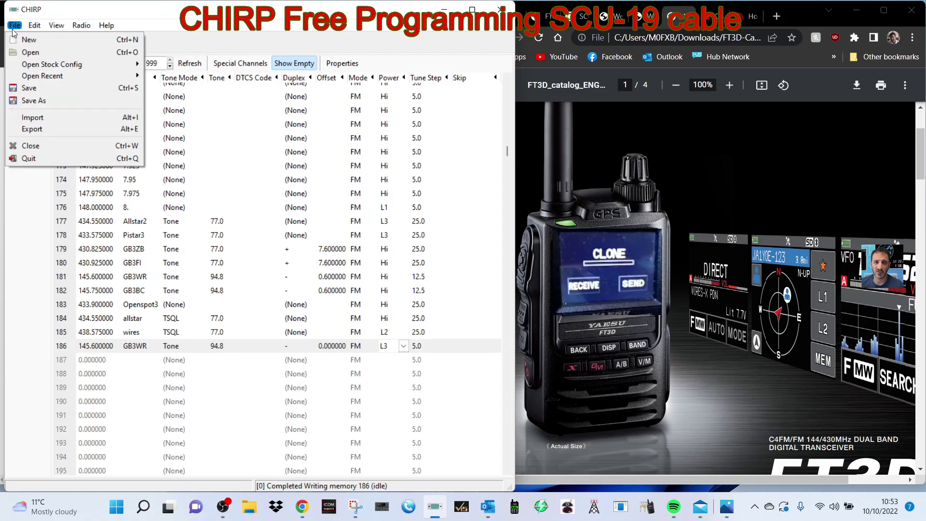
mouse_move(29, 70)
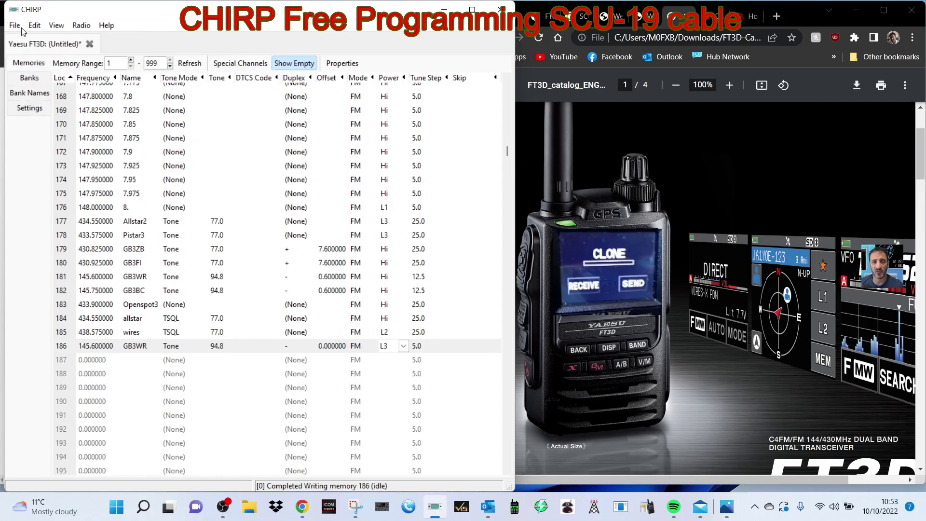
click(16, 25)
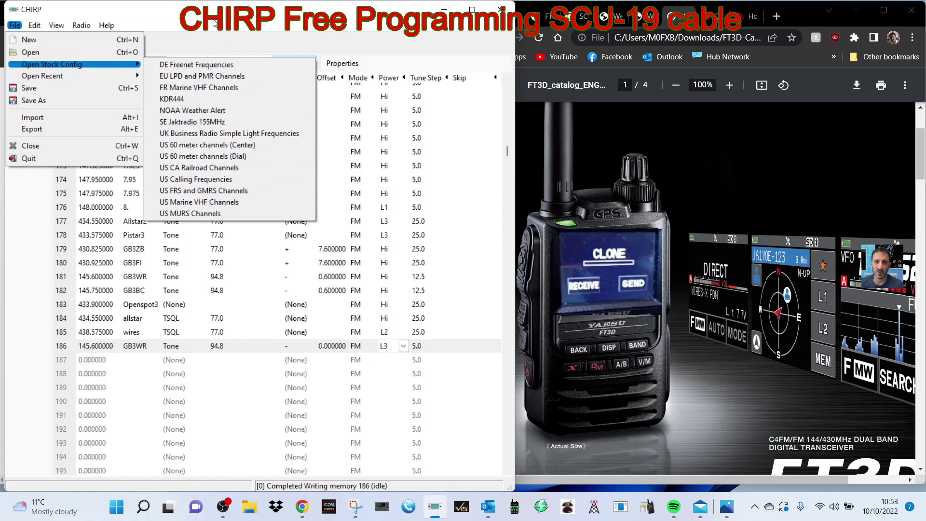
click(137, 23)
click(36, 24)
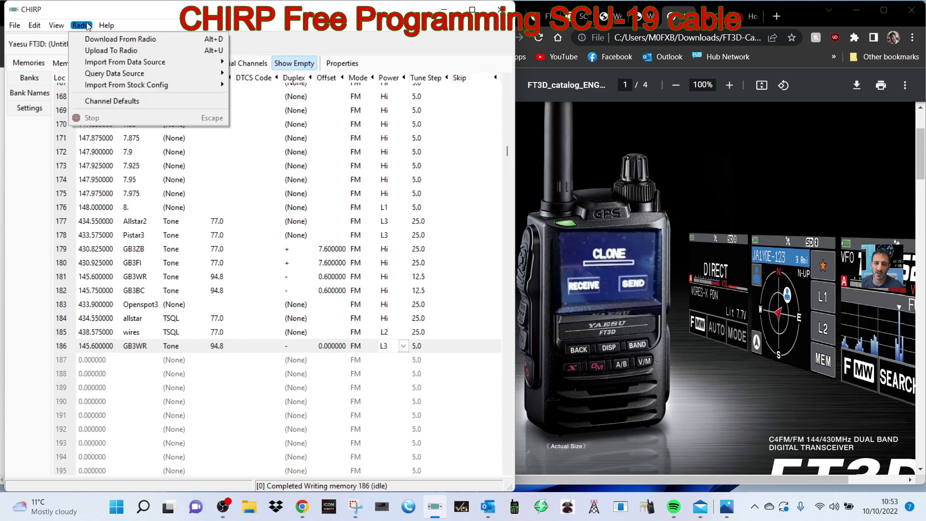
mouse_move(111, 65)
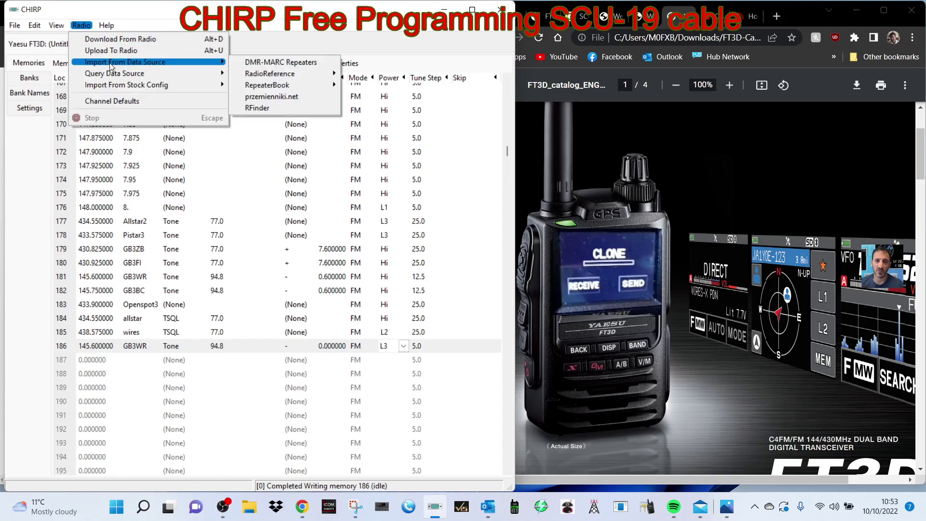
click(369, 25)
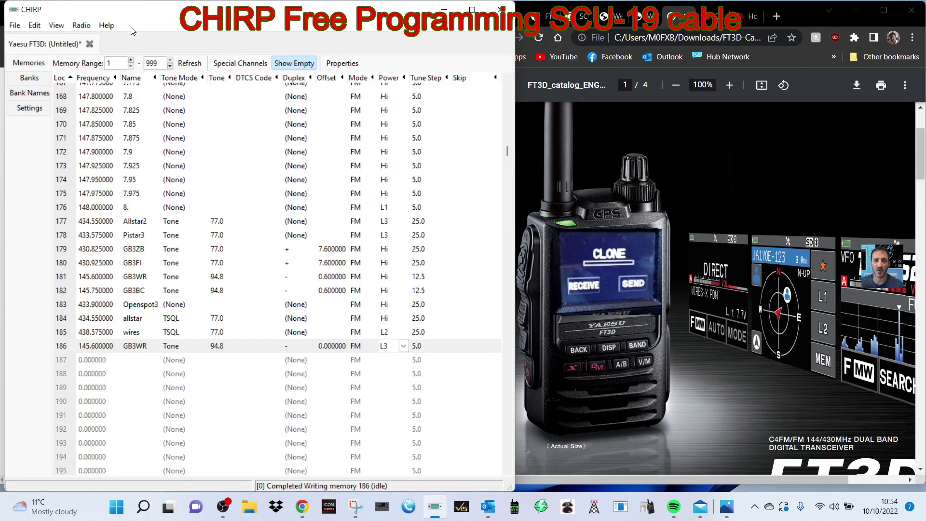
Step: Upload the memories to the Yaesu FT3D over port COM10, accepting the cloning instructions, and dismiss the mail notification
click(81, 25)
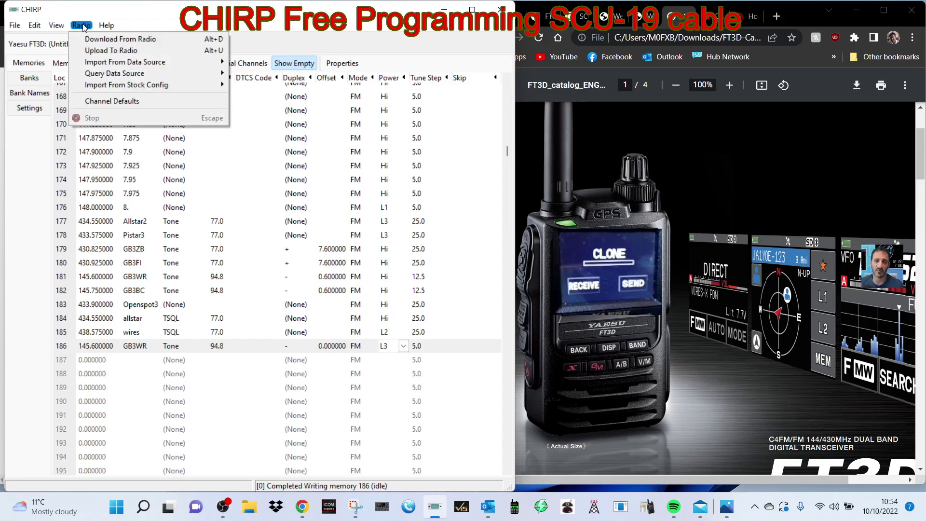
click(101, 52)
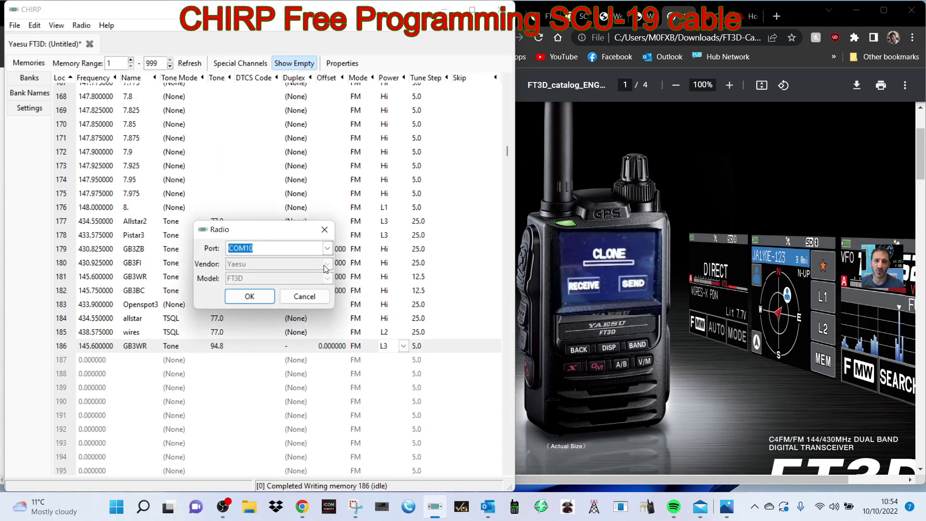
click(249, 296)
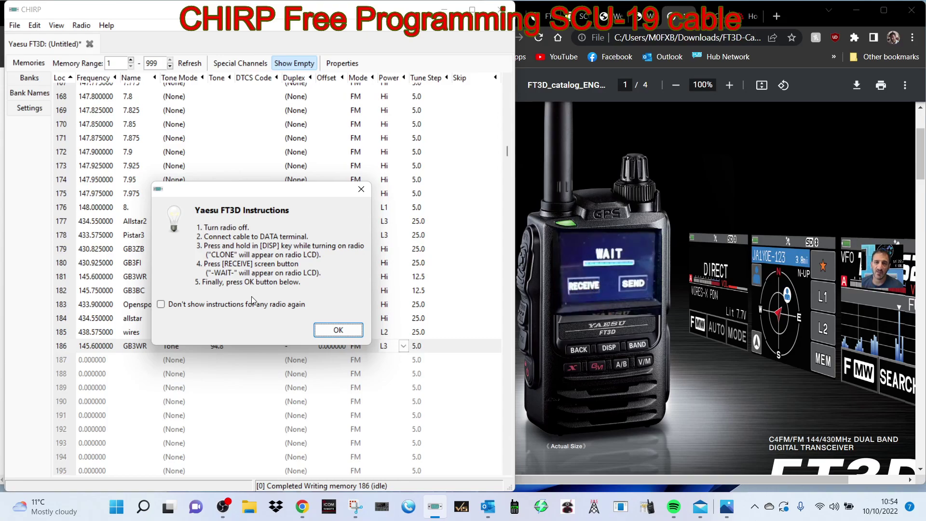
click(339, 330)
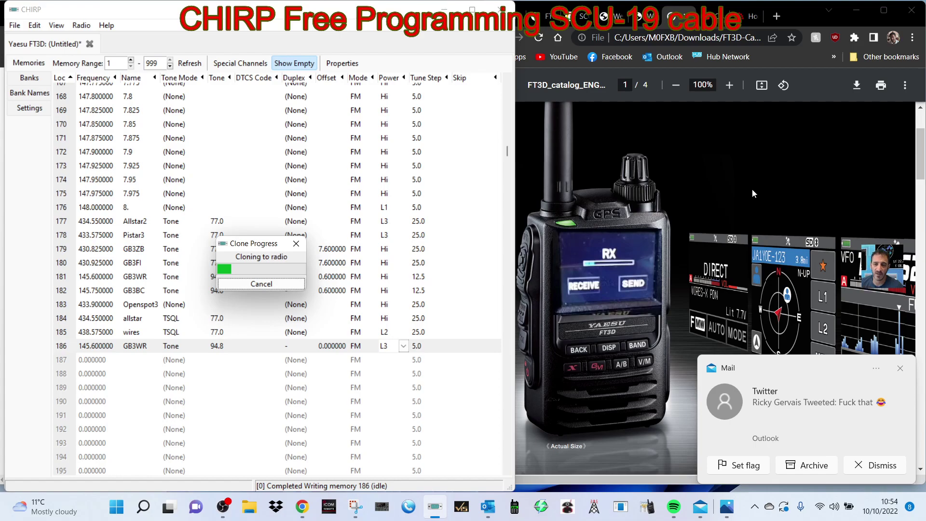
click(900, 368)
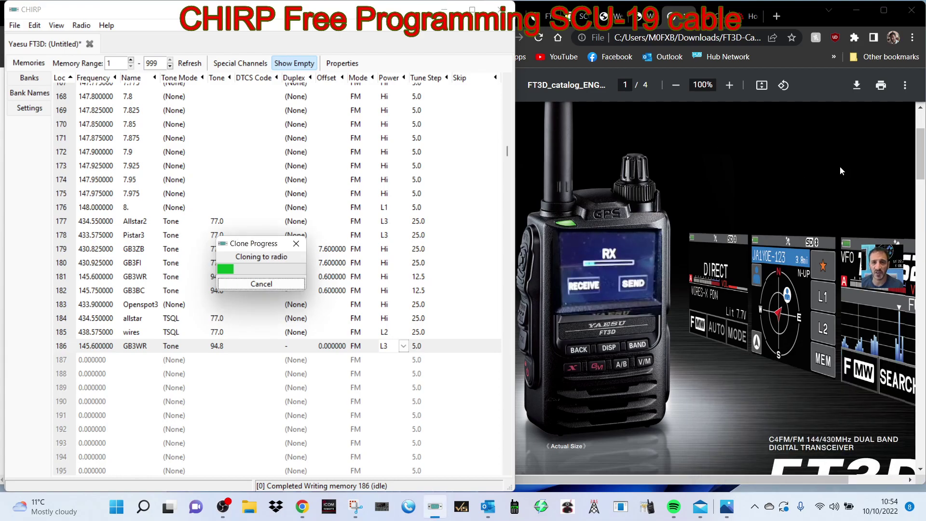